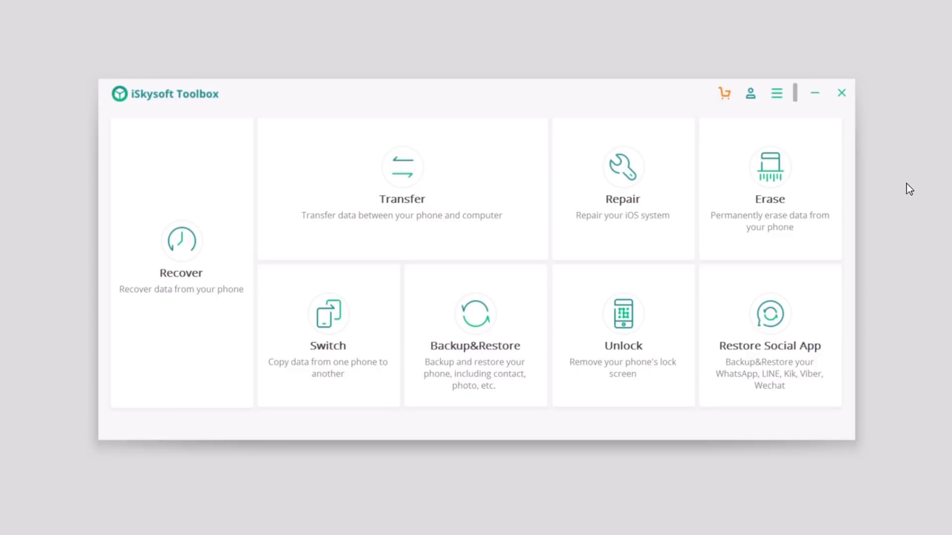
# - Open the Restore Social App tile to show the WhatsApp transfer, backup and restore options
pyautogui.click(776, 377)
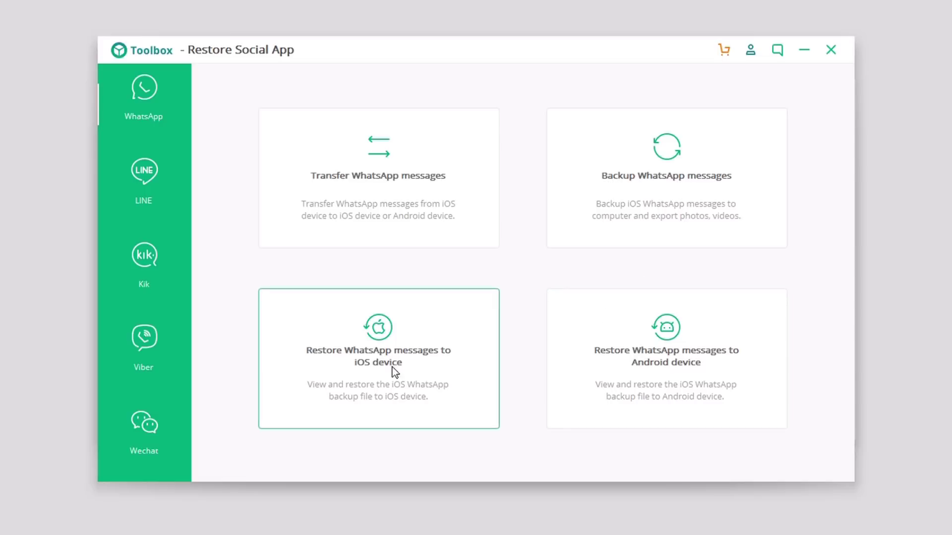
pyautogui.click(148, 184)
pyautogui.click(138, 279)
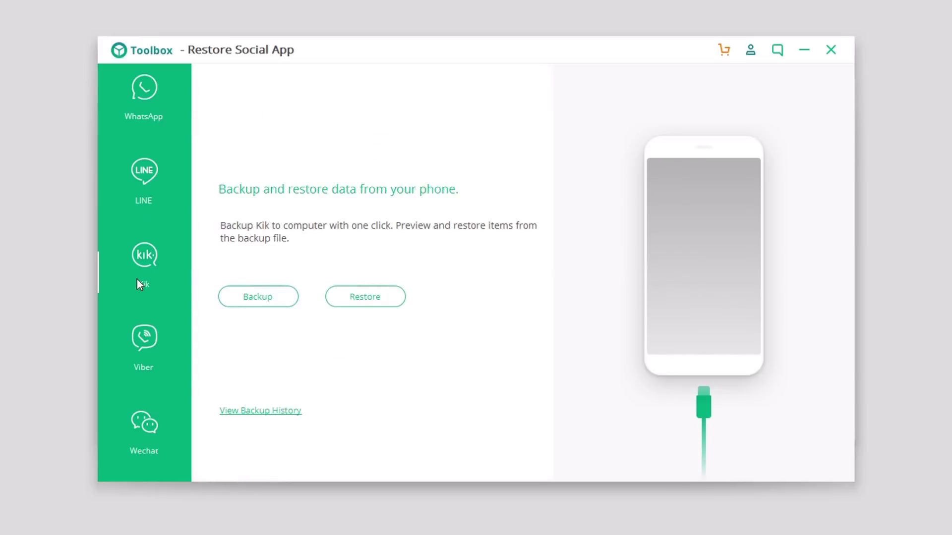
pyautogui.click(133, 351)
pyautogui.click(141, 439)
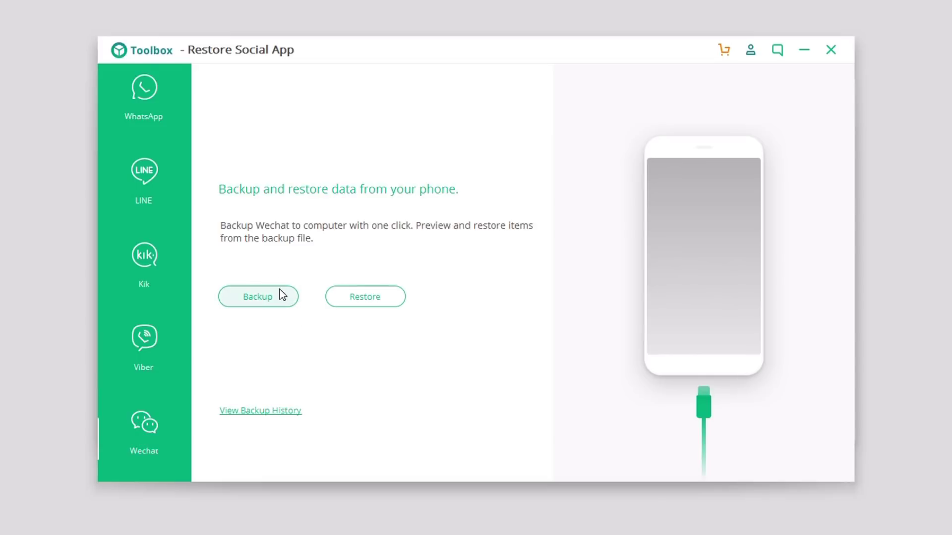
pyautogui.click(159, 106)
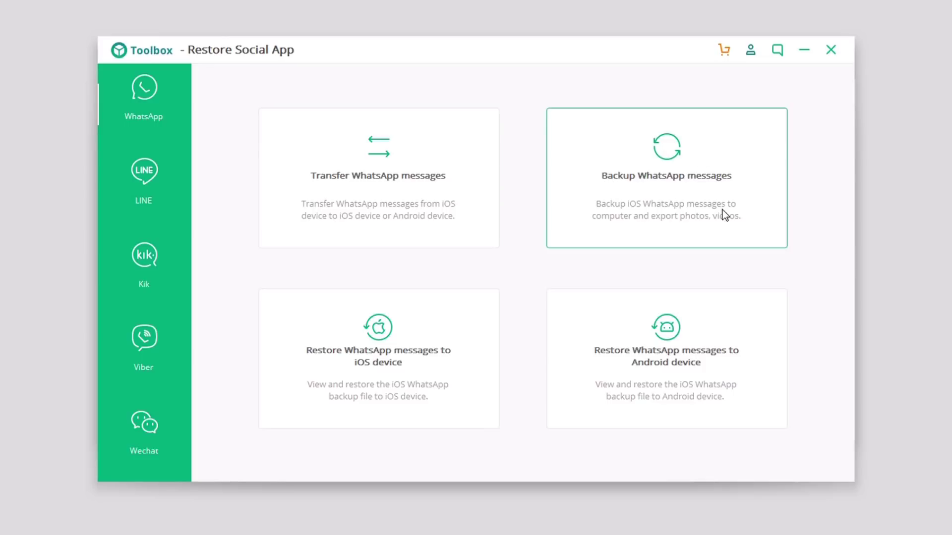
# - Transfer all WhatsApp chats from iPhone X to iPhone 6, confirming login and overwrite
pyautogui.click(408, 205)
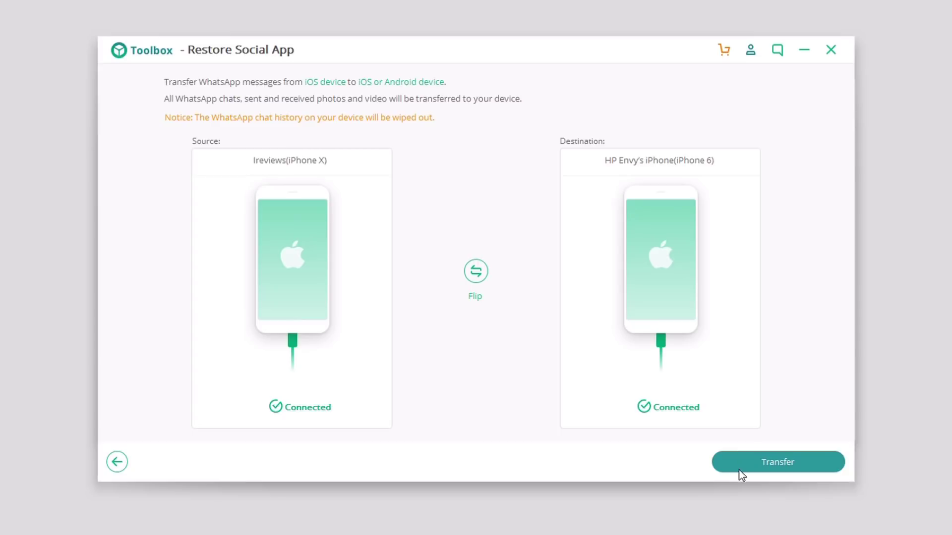
pyautogui.click(752, 463)
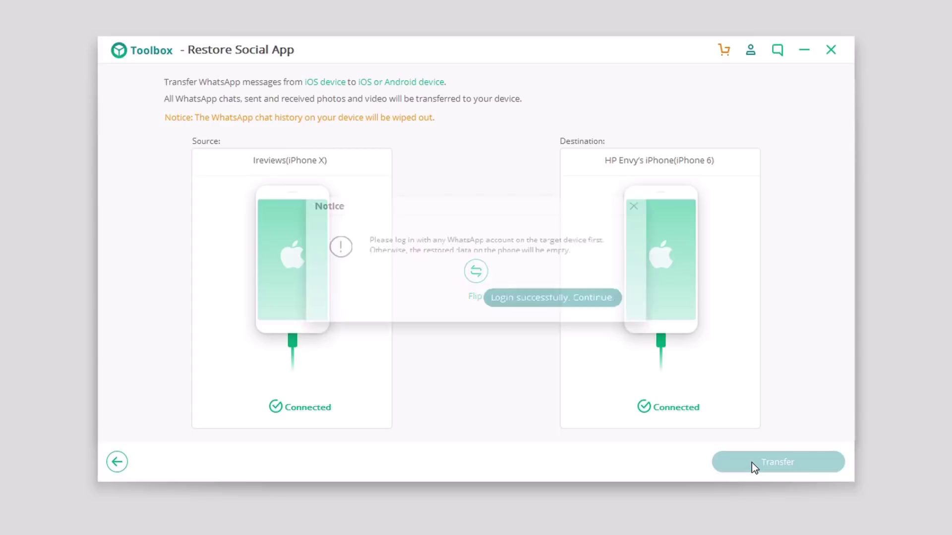
pyautogui.click(616, 311)
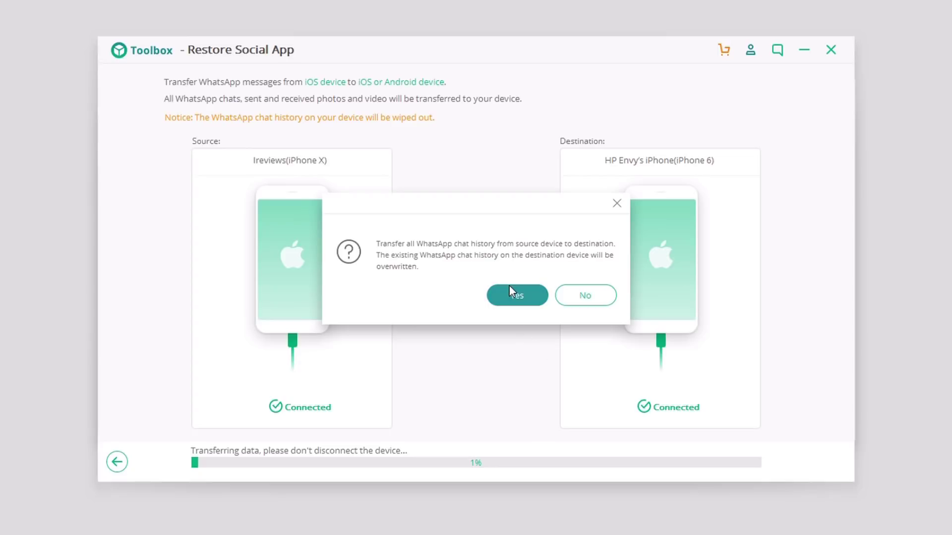
pyautogui.click(533, 296)
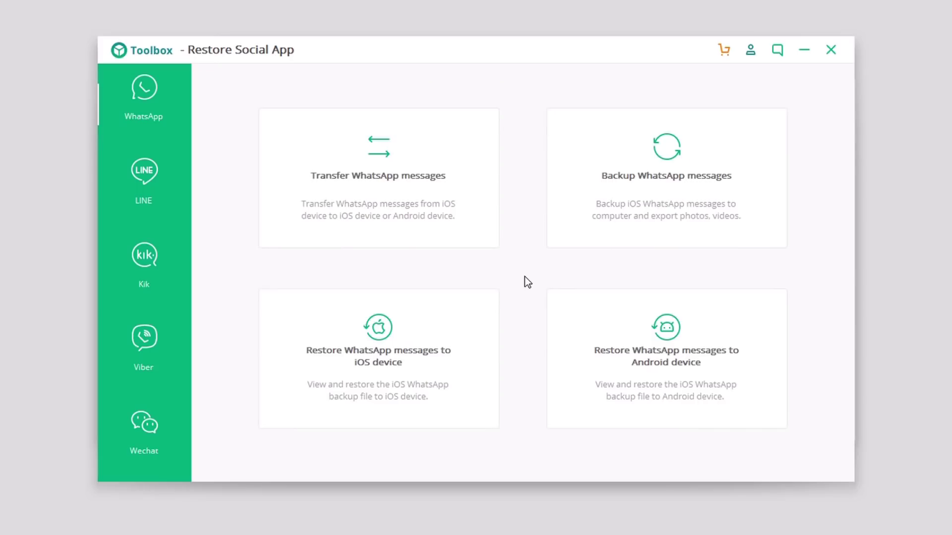
# - Back up the first iPhone's WhatsApp messages and list the iOS WhatsApp backup files
pyautogui.click(619, 215)
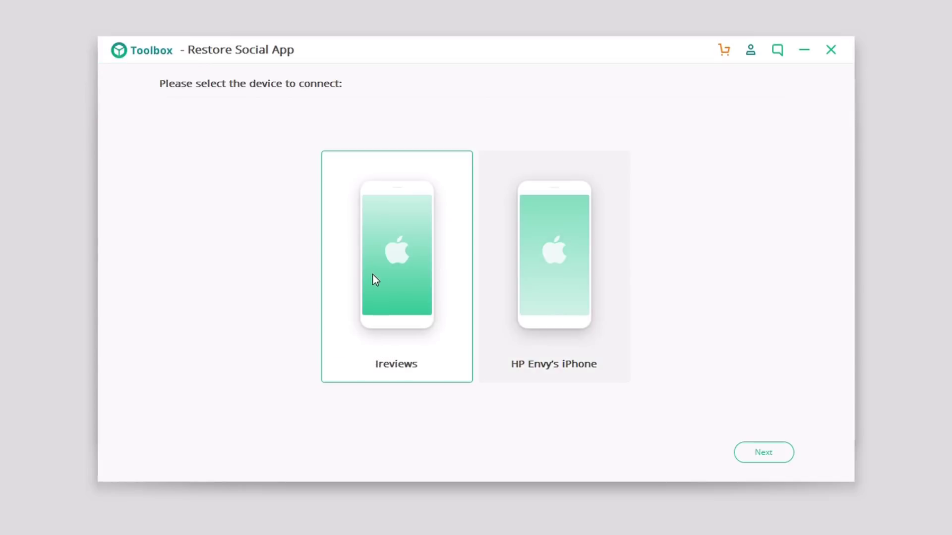
pyautogui.click(757, 455)
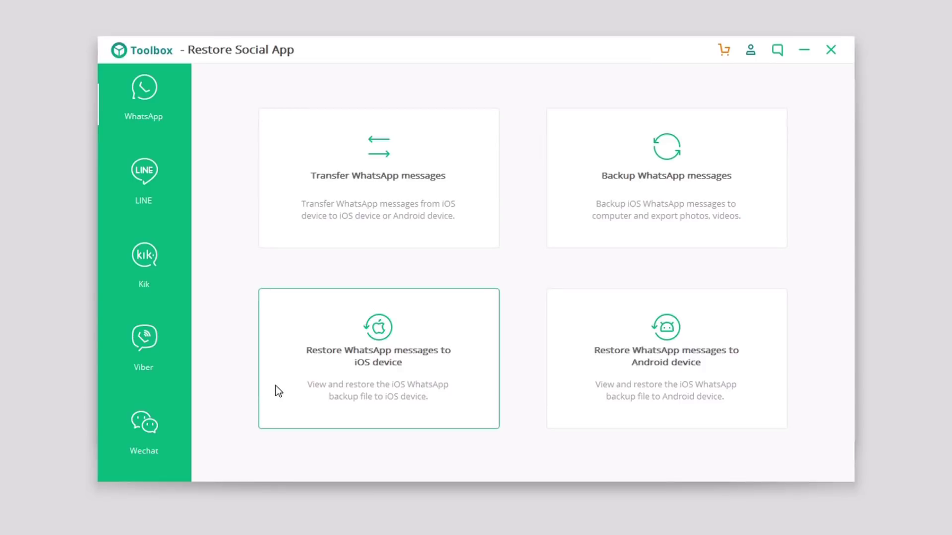
pyautogui.click(356, 386)
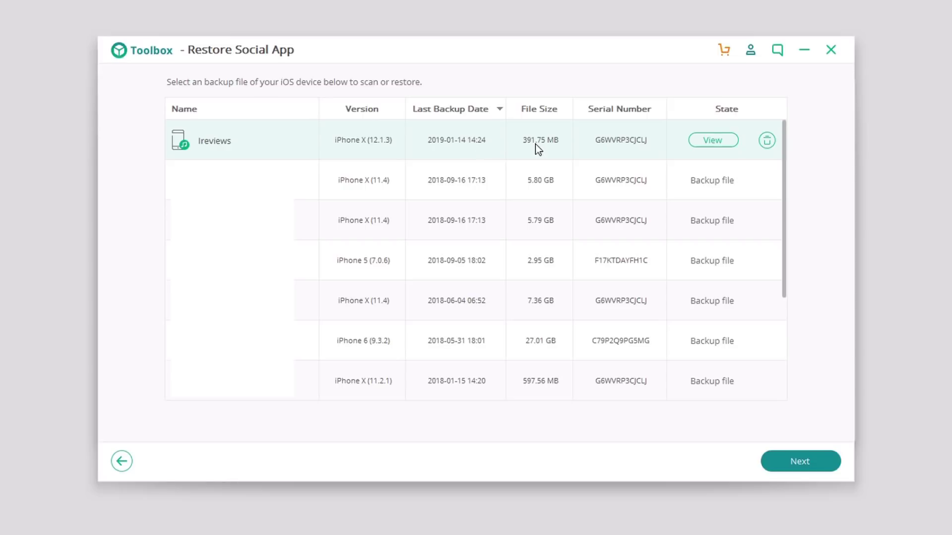
# - Scan the 2019-01-14 iPhone X backup for WhatsApp data, then choose to stop the scan
pyautogui.click(704, 140)
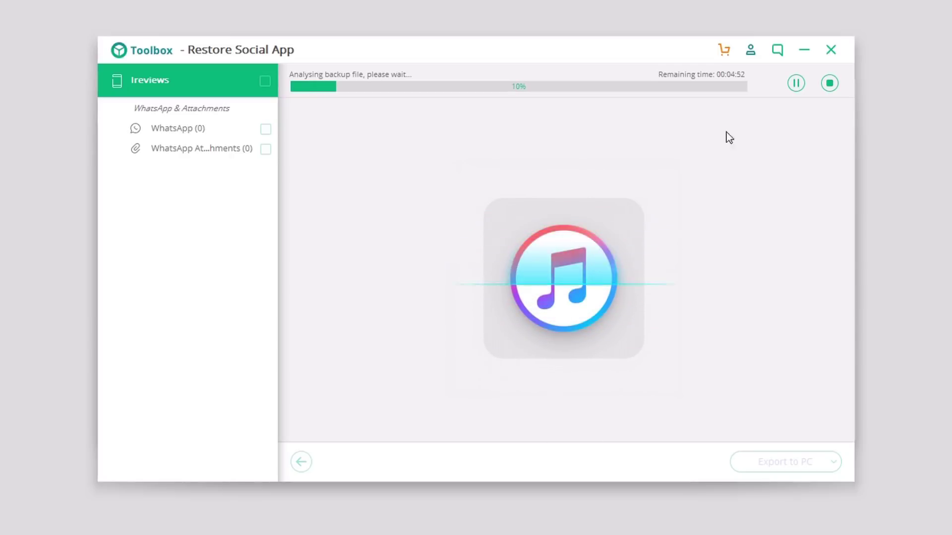
pyautogui.click(833, 85)
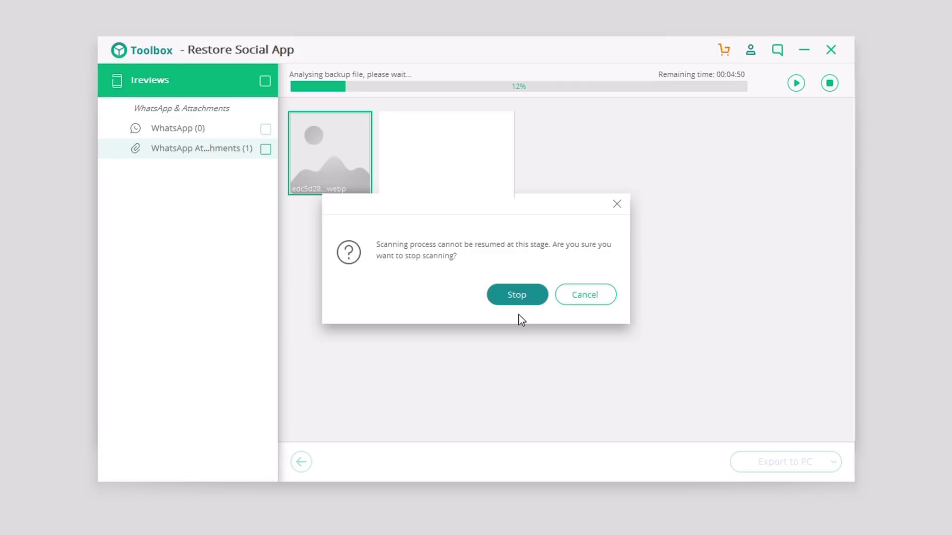
# - Confirm Stop with two attachments found, and go back twice to the WhatsApp options
pyautogui.click(525, 293)
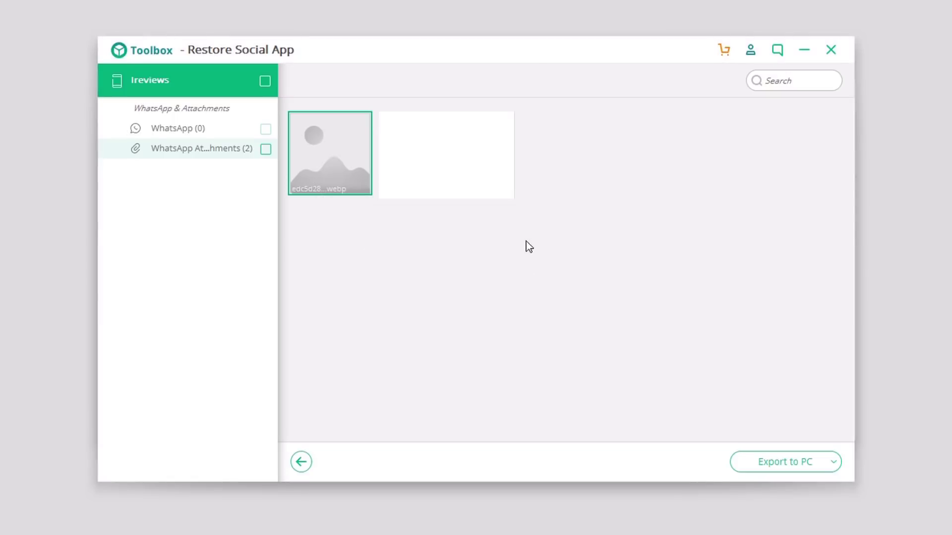
pyautogui.click(301, 462)
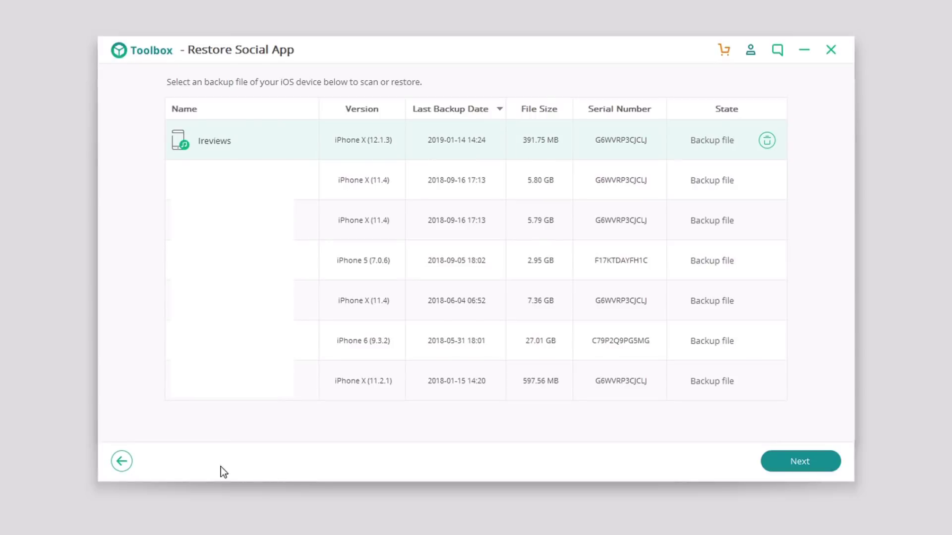
pyautogui.click(121, 462)
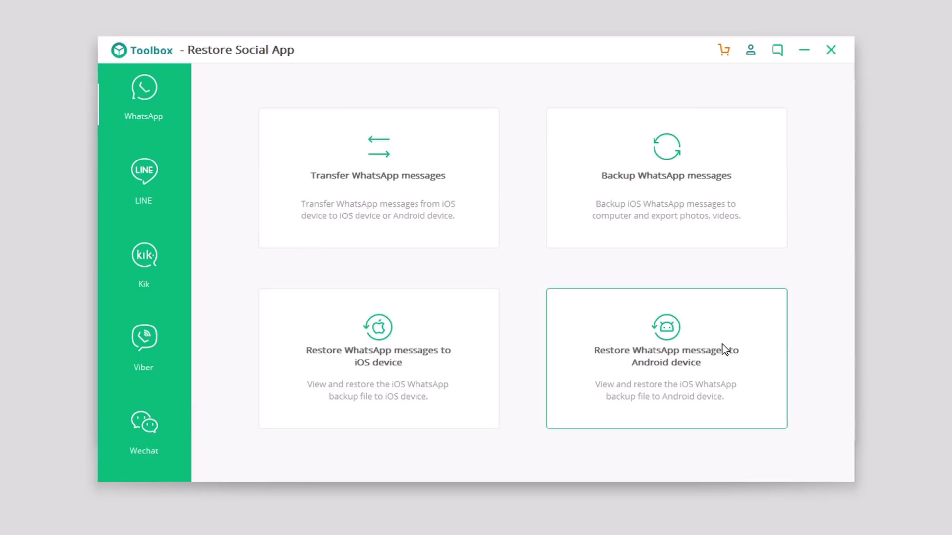
pyautogui.click(722, 369)
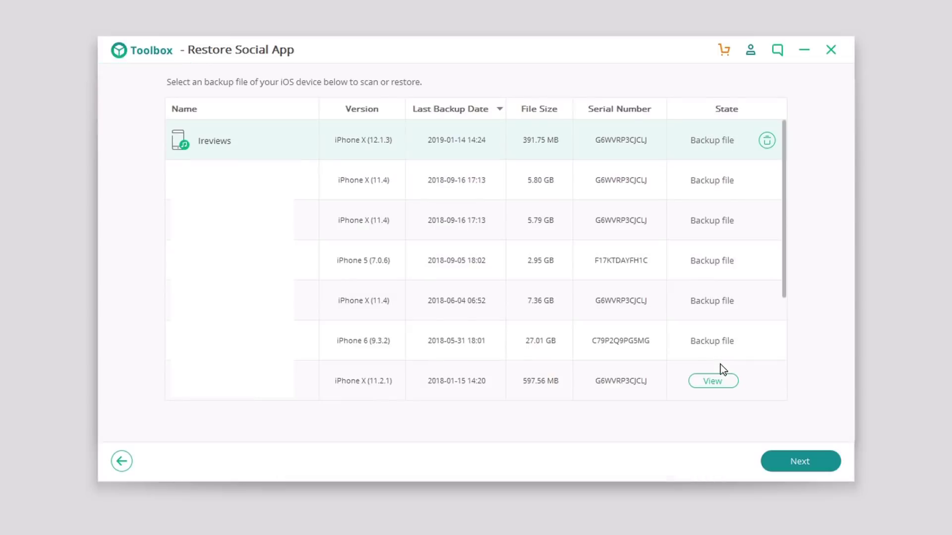
pyautogui.moveTo(623, 140)
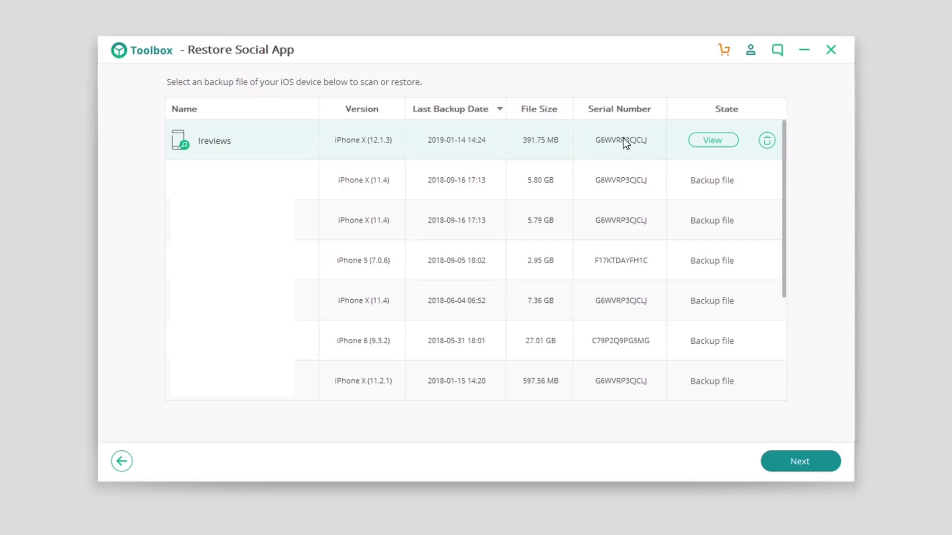
pyautogui.click(121, 462)
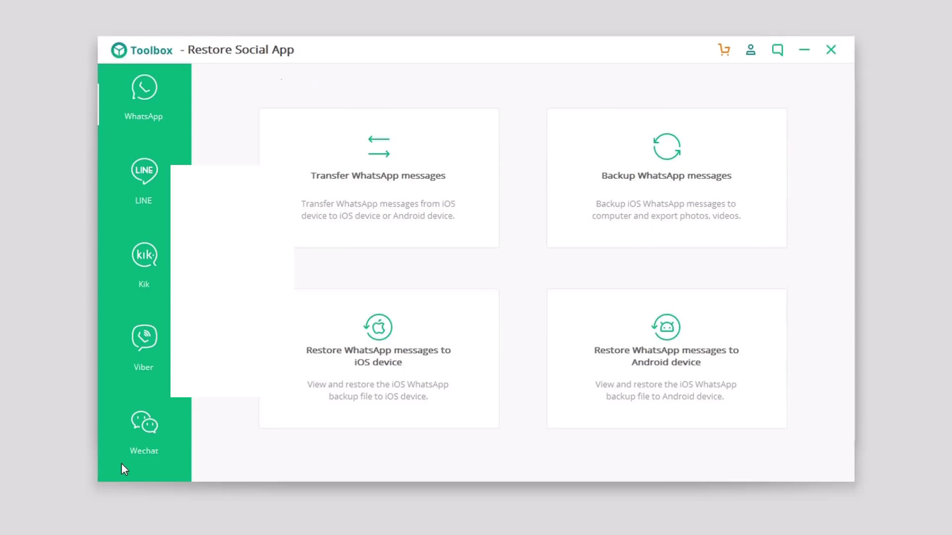